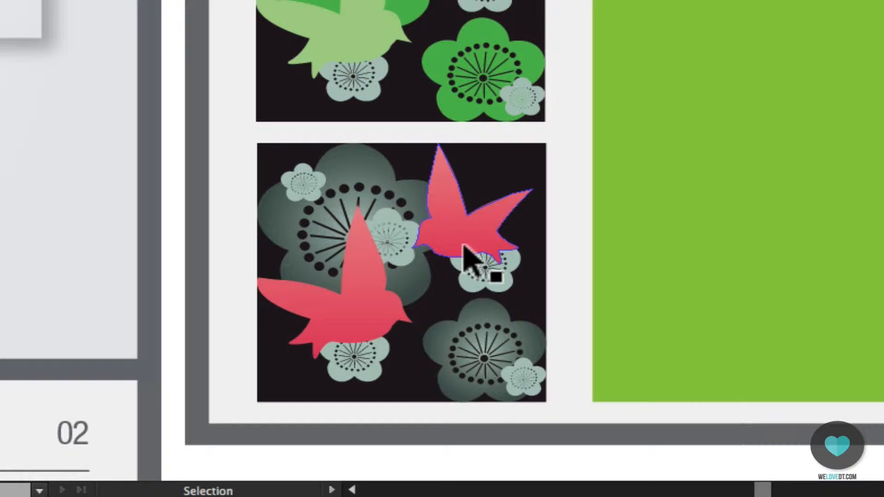
# - Show the Swatches and Gradient panels, docked together as one group over the large green rectangle
pyautogui.click(377, 147)
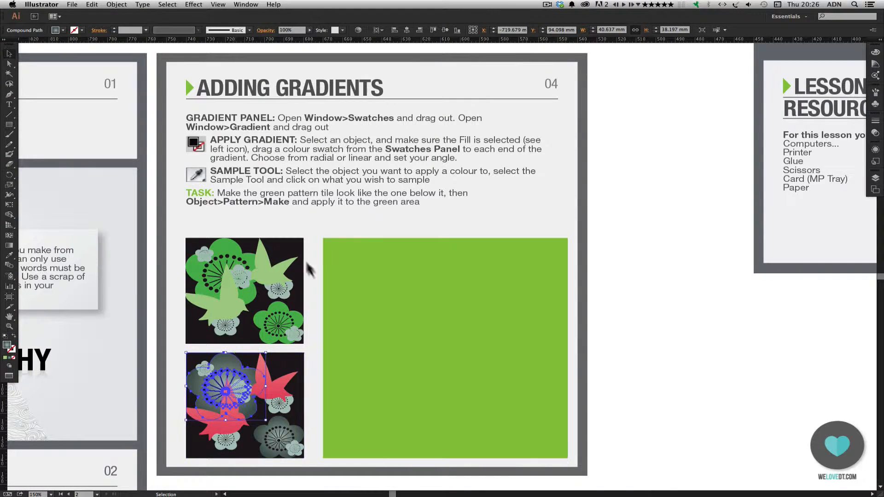
pyautogui.click(308, 216)
pyautogui.click(246, 5)
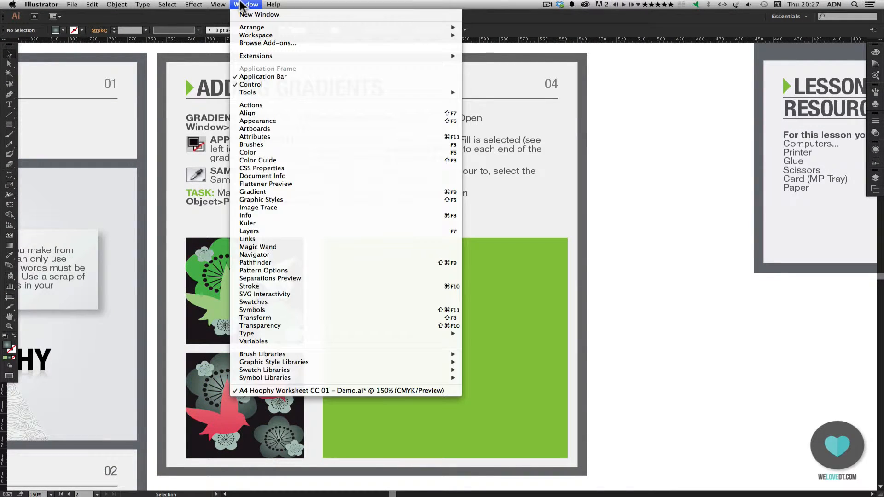
pyautogui.click(285, 302)
pyautogui.click(249, 4)
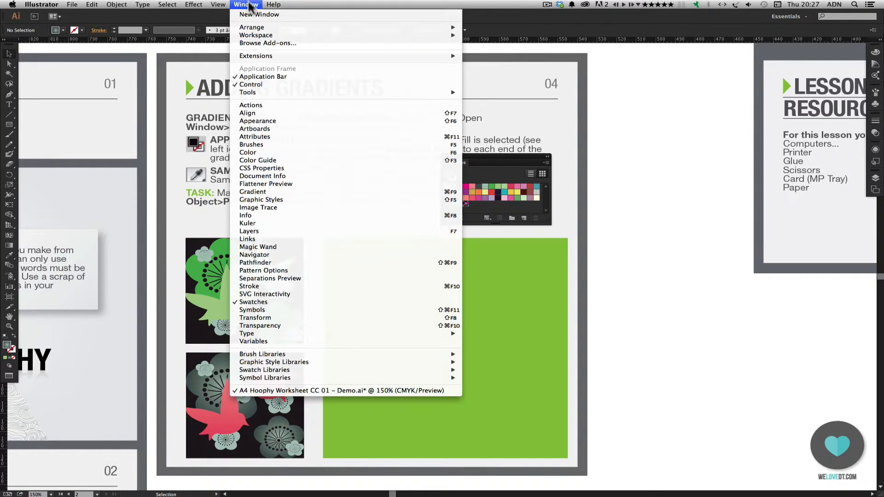
pyautogui.click(279, 193)
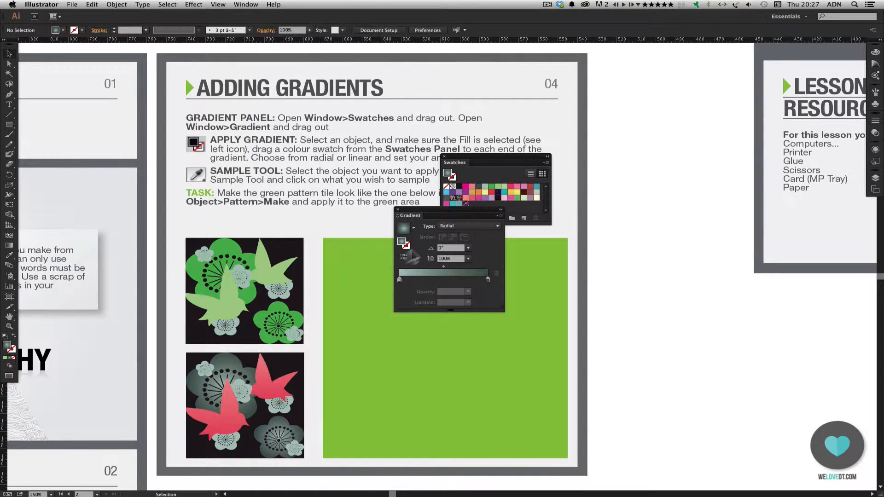
pyautogui.moveTo(417, 220); pyautogui.dragTo(471, 225)
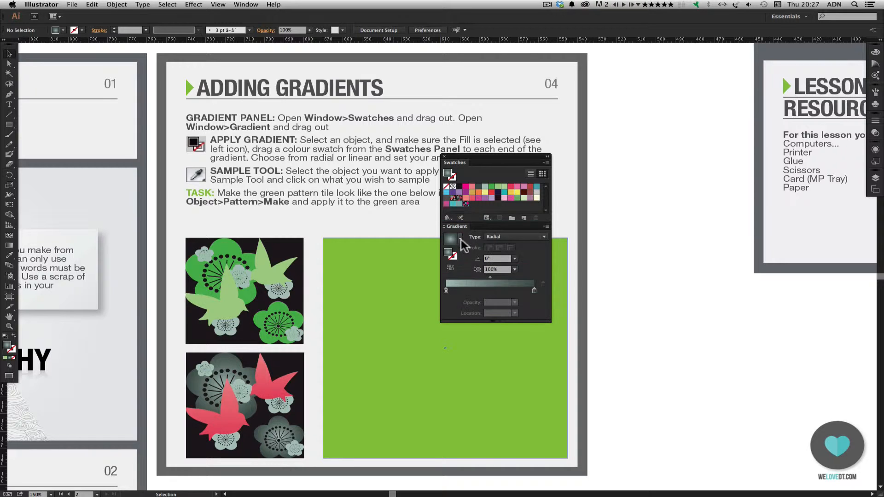
pyautogui.moveTo(473, 157); pyautogui.dragTo(447, 227)
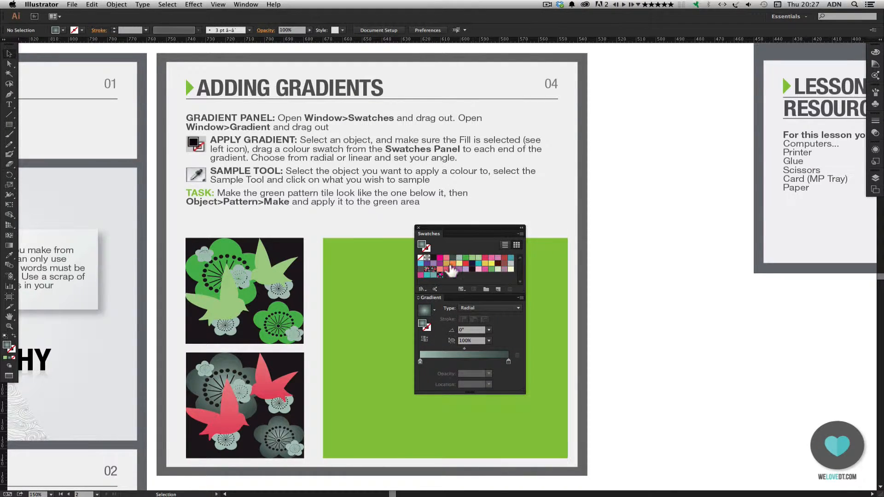
# - Fill the small light-green bird in the upper tile with a gradient from pink to red swatch colours
pyautogui.click(9, 326)
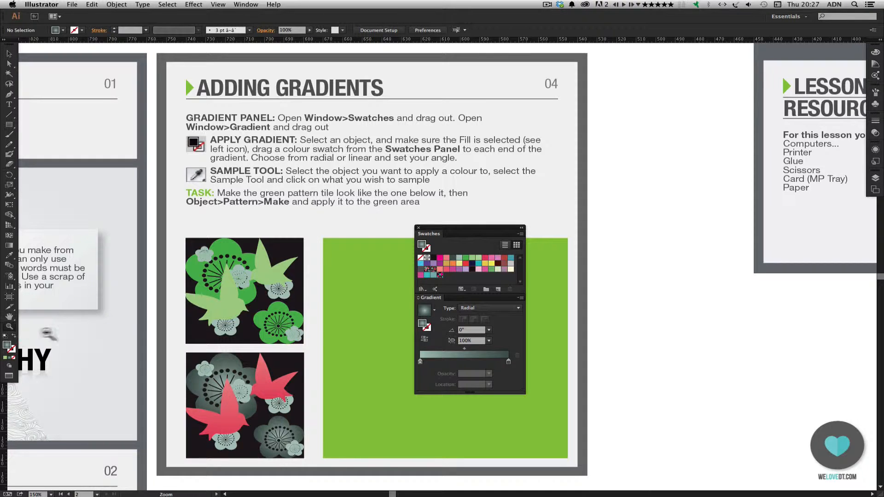
pyautogui.click(360, 335)
pyautogui.press('space')
pyautogui.moveTo(371, 302); pyautogui.dragTo(314, 259)
pyautogui.click(8, 53)
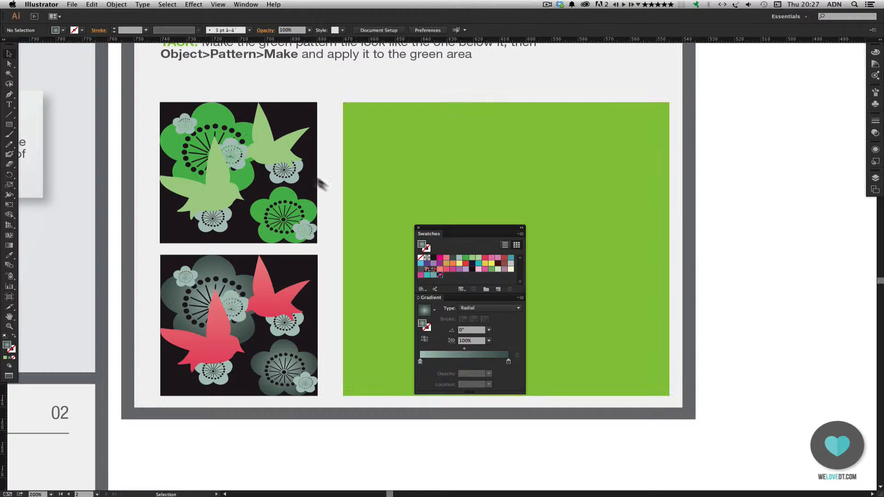
pyautogui.click(269, 145)
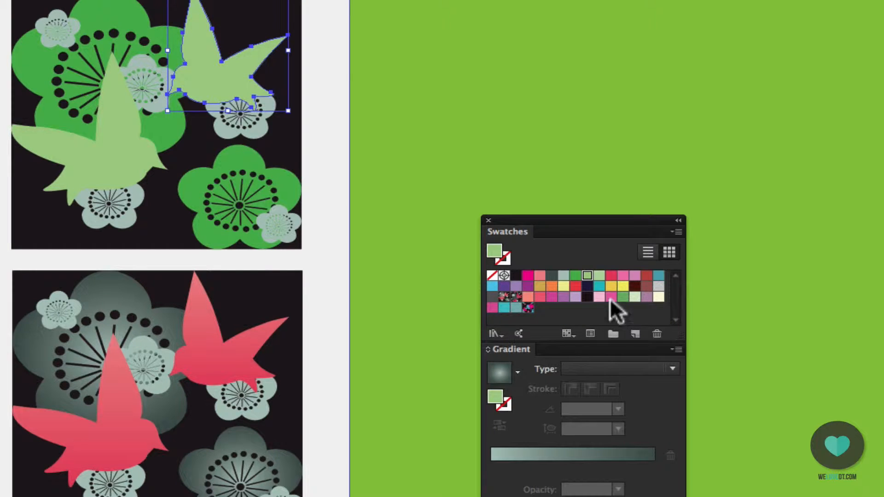
pyautogui.click(612, 276)
pyautogui.moveTo(612, 278); pyautogui.dragTo(654, 467)
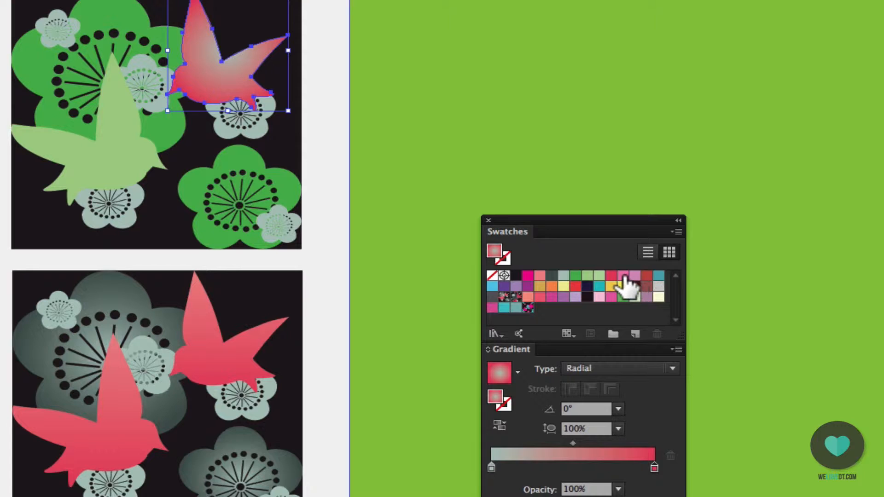
pyautogui.moveTo(622, 275); pyautogui.dragTo(491, 468)
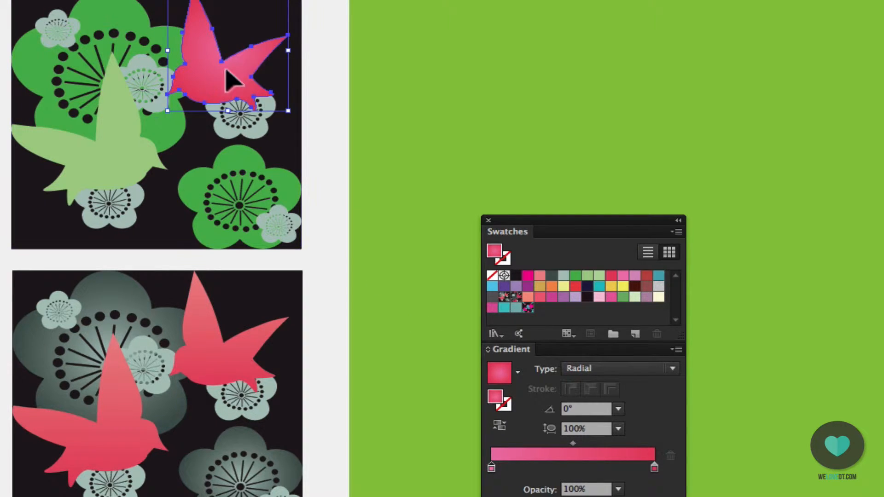
# - Make the small bird's gradient Linear at 90° and reverse its colour direction
pyautogui.click(590, 369)
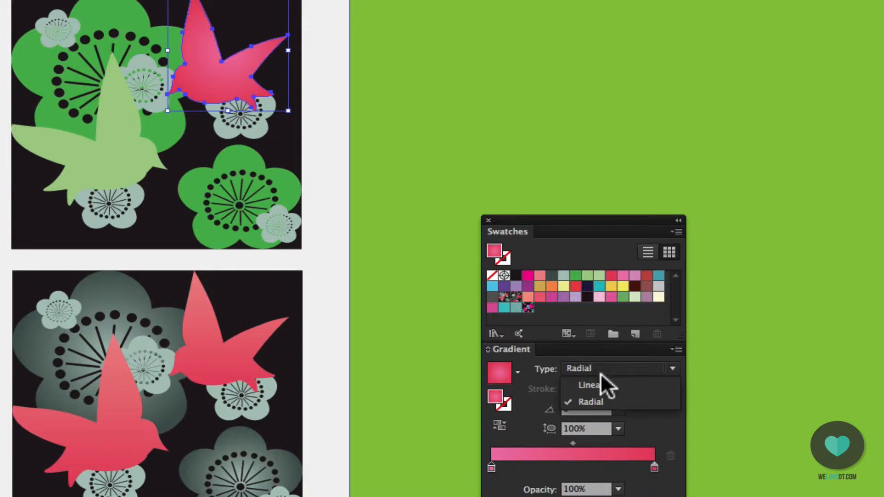
pyautogui.click(600, 382)
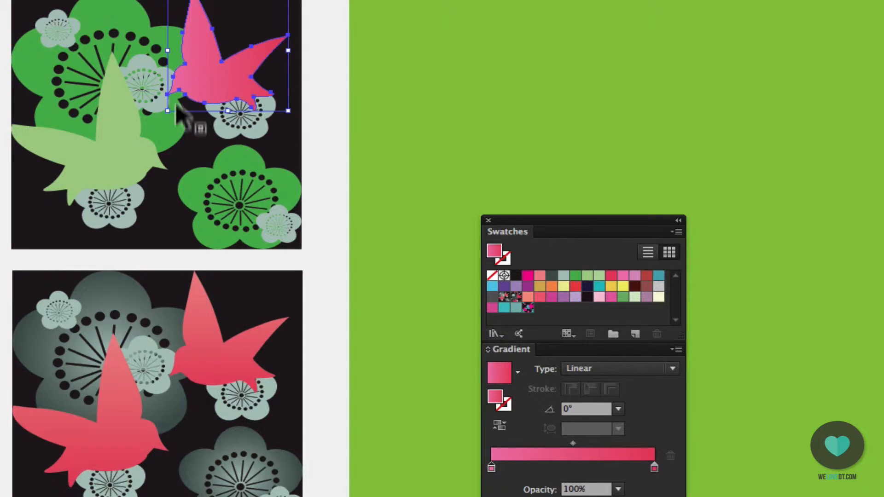
pyautogui.click(617, 409)
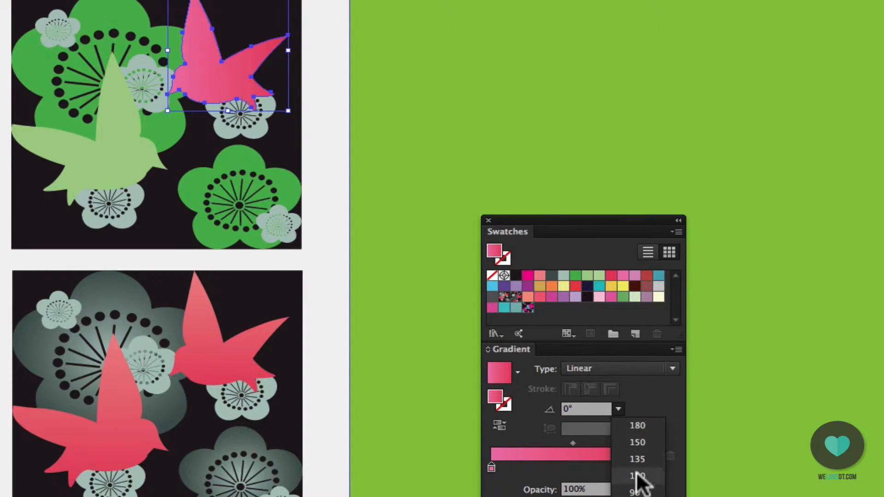
pyautogui.click(636, 491)
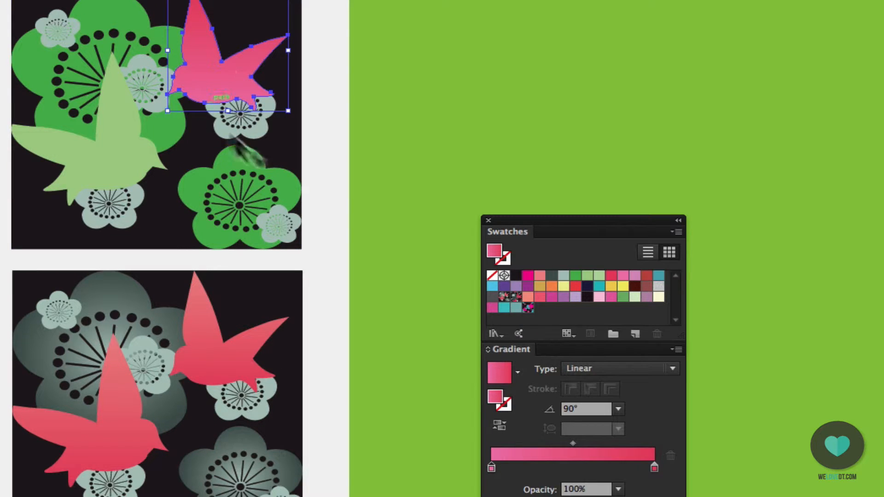
pyautogui.click(501, 424)
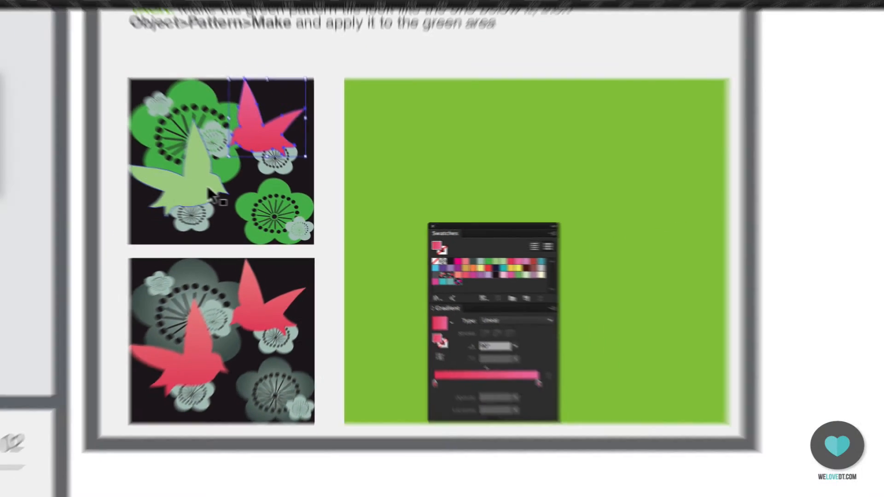
# - Apply the same red-to-pink linear gradient at 90° to the large light-green bird and save the gradient as a swatch
pyautogui.click(205, 187)
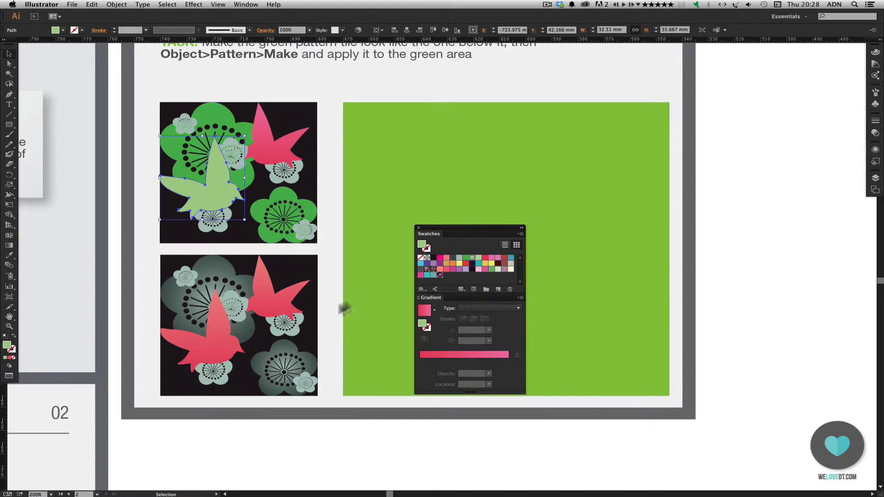
pyautogui.click(424, 314)
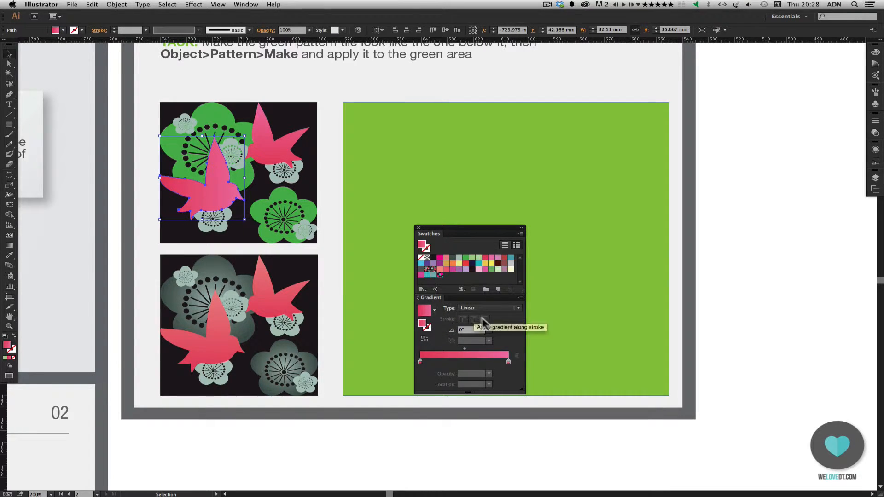
pyautogui.click(488, 330)
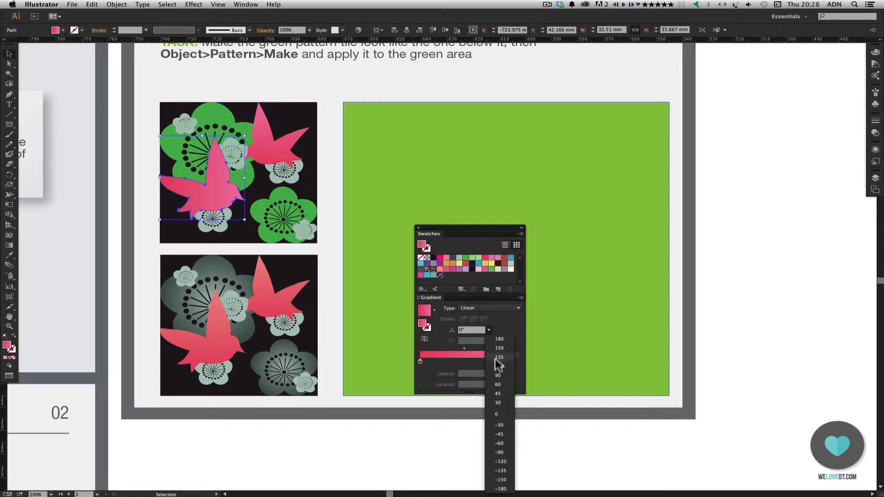
pyautogui.click(498, 375)
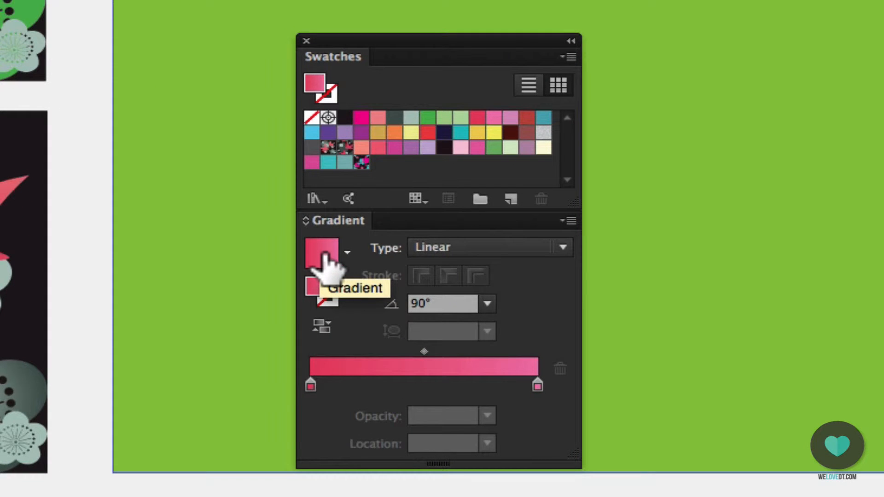
pyautogui.moveTo(324, 256); pyautogui.dragTo(385, 168)
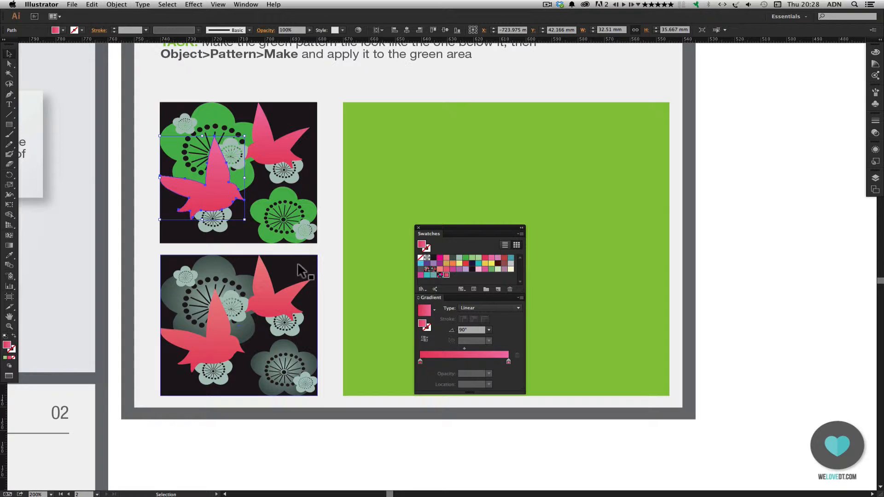
# - Fill the upper tile's lower-right green flower with a light to dark grey-green gradient, removing the red stop and placing the light stop at 0%
pyautogui.click(282, 198)
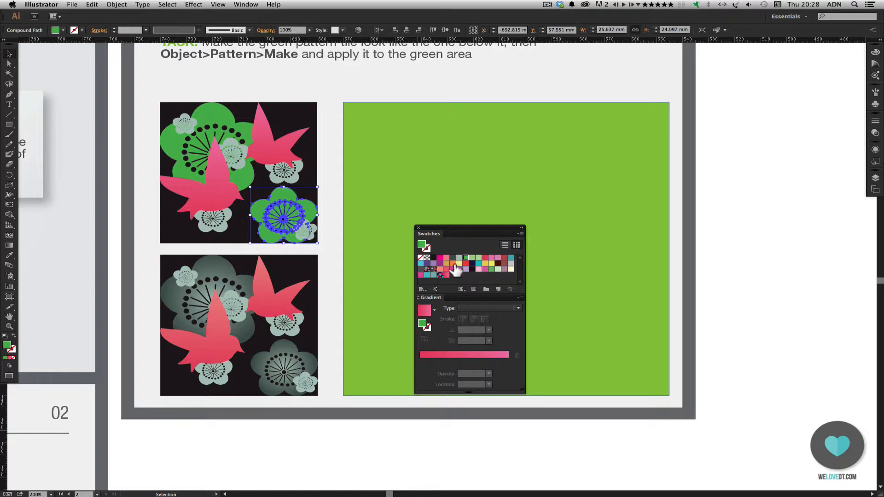
pyautogui.moveTo(453, 258); pyautogui.dragTo(508, 365)
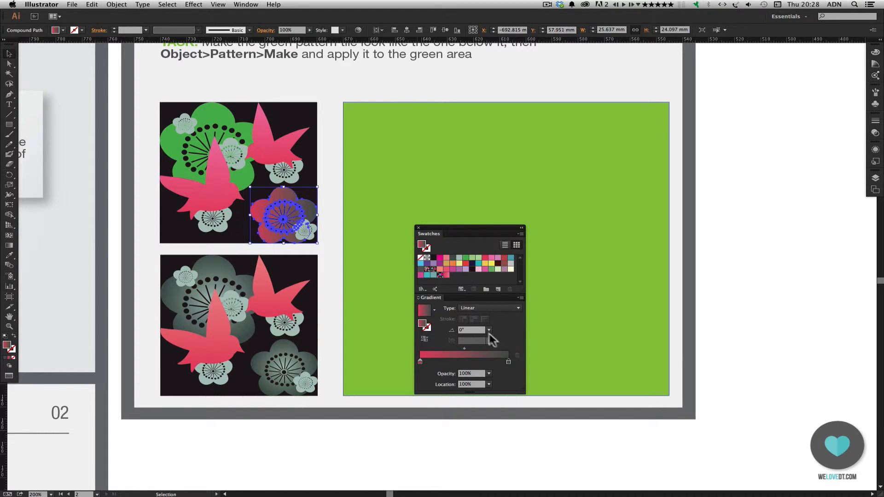
pyautogui.moveTo(459, 261); pyautogui.dragTo(431, 363)
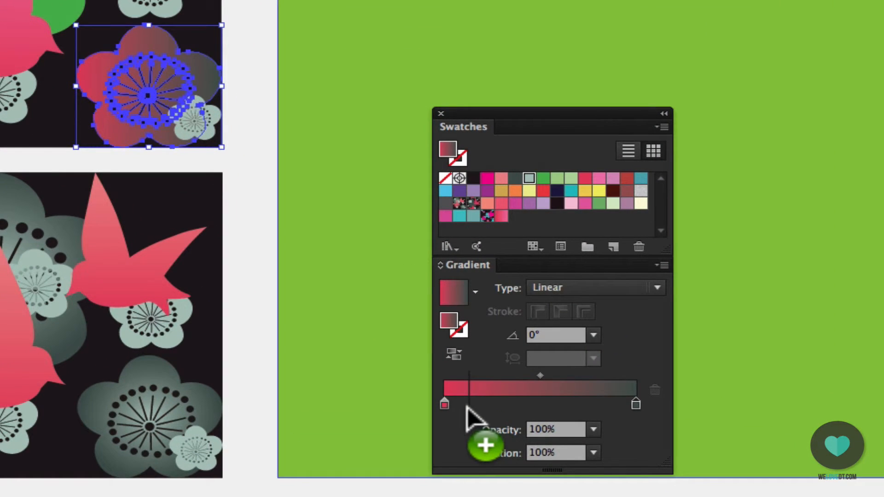
pyautogui.moveTo(467, 407)
pyautogui.mouseDown()
pyautogui.moveTo(442, 405)
pyautogui.moveTo(467, 407)
pyautogui.mouseUp()
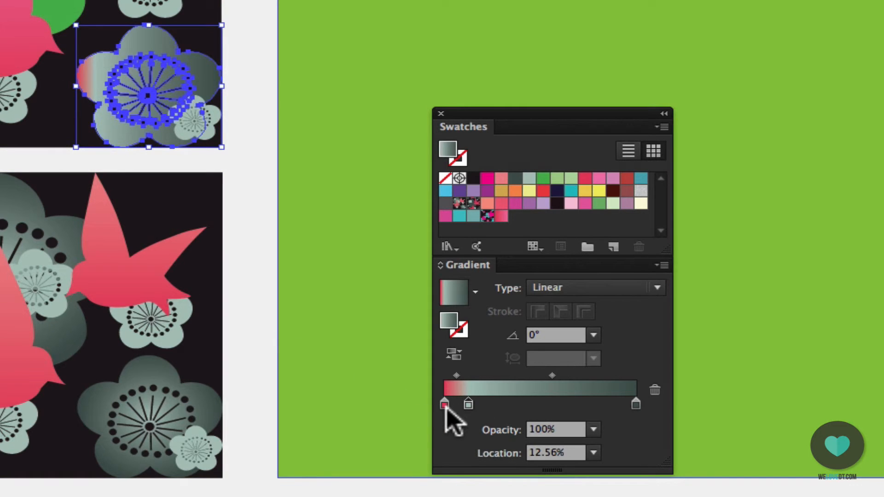
pyautogui.moveTo(444, 404); pyautogui.dragTo(452, 455)
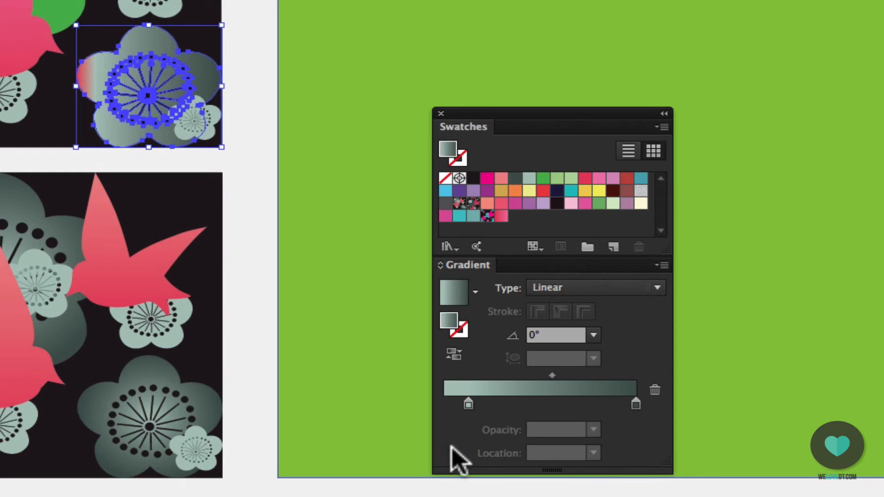
pyautogui.moveTo(468, 404); pyautogui.dragTo(444, 407)
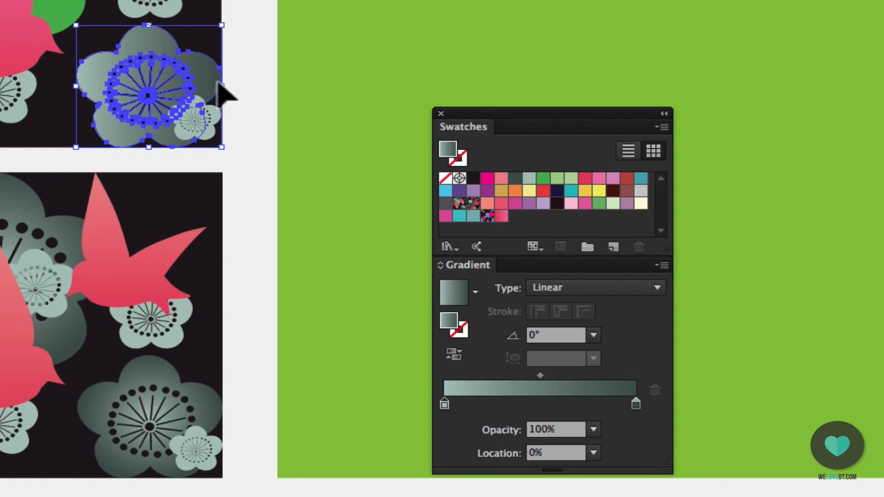
# - Change the lower-right flower's gradient type to Radial and deselect the flower
pyautogui.click(626, 289)
pyautogui.click(562, 327)
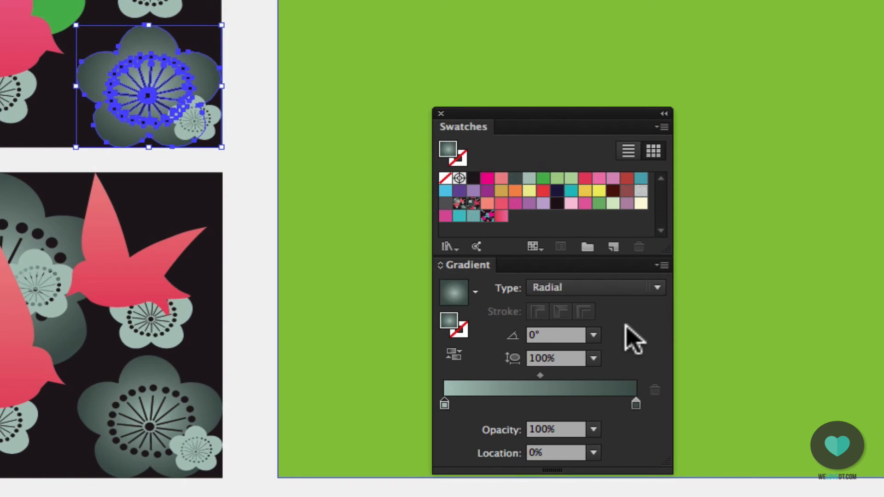
pyautogui.click(256, 232)
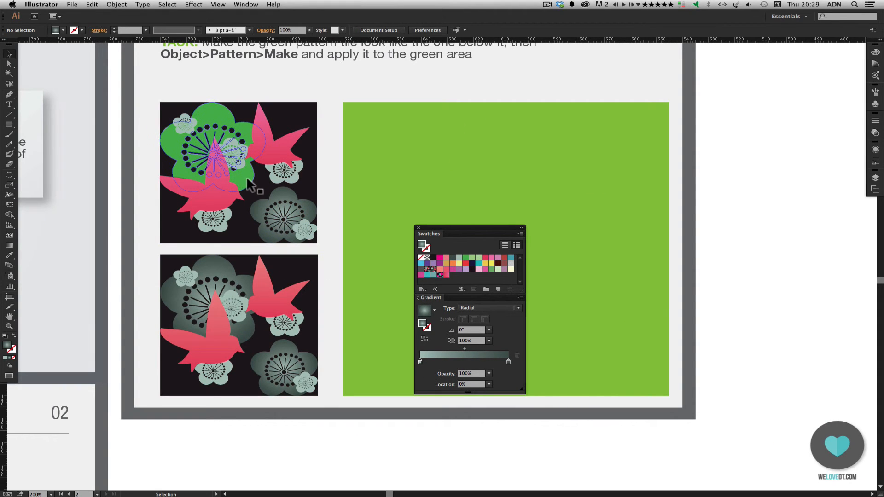
# - Apply the grey-green radial gradient to the large green flower and save the gradient as a swatch
pyautogui.click(248, 180)
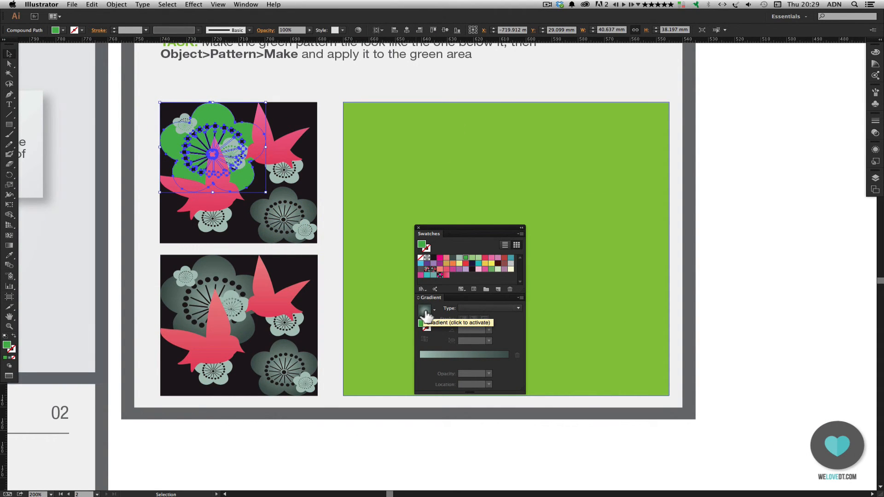
pyautogui.click(424, 312)
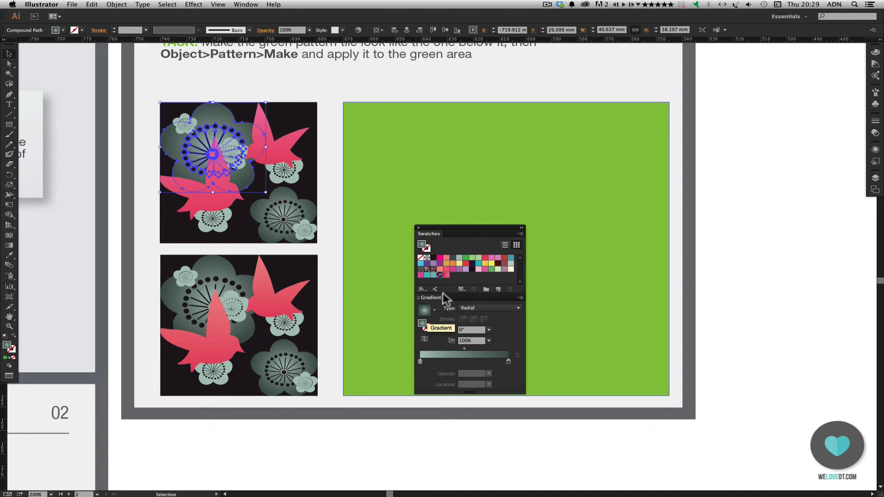
pyautogui.moveTo(446, 299); pyautogui.dragTo(453, 277)
pyautogui.click(312, 425)
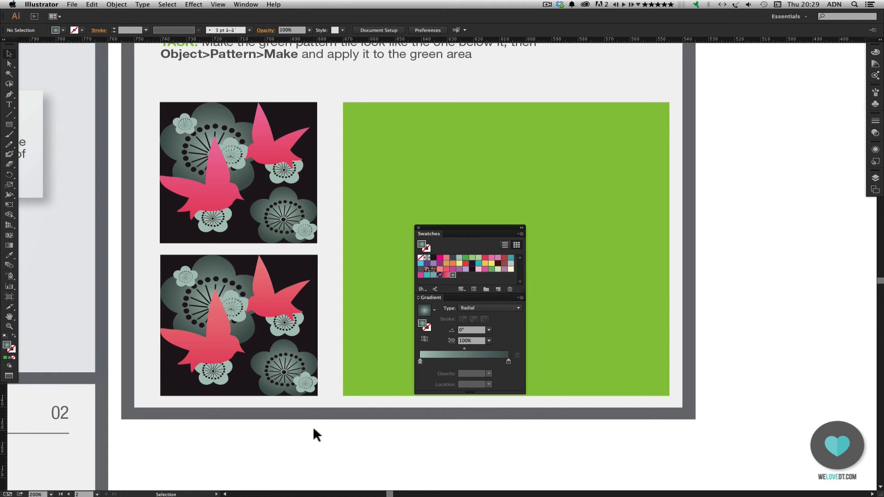